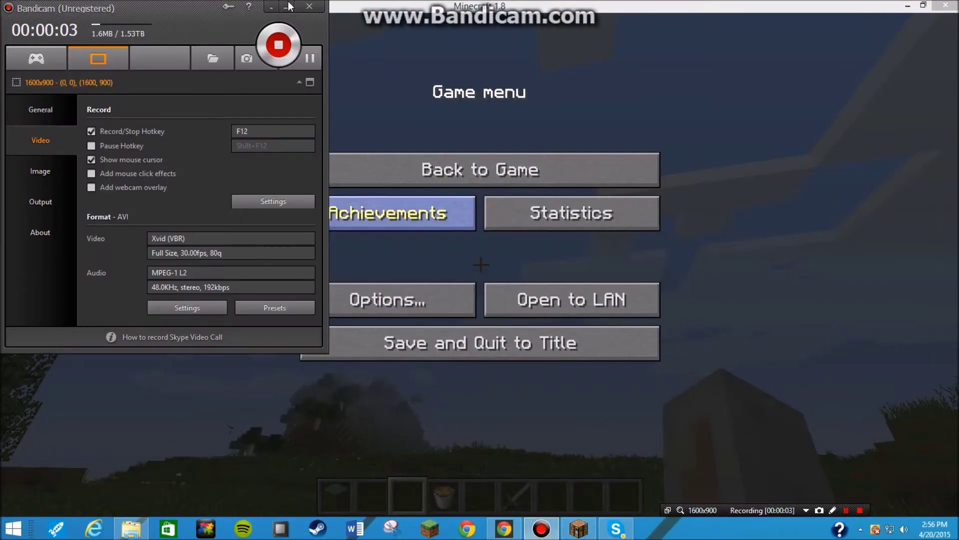
Copy the MediaFire faithful32pack low-fire download address and load it in a new Chrome tab.
left_click(287, 6)
left_click(1, 3)
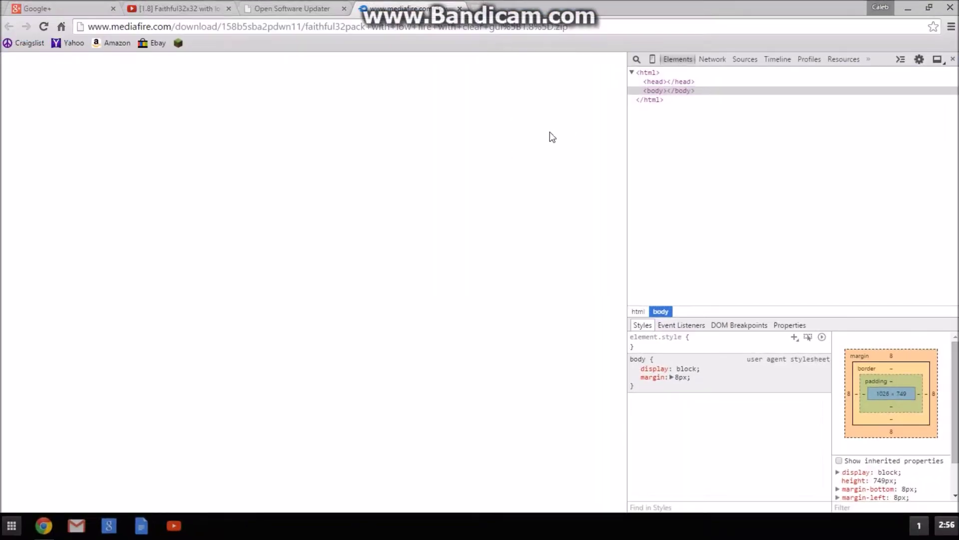
triple_click(563, 26)
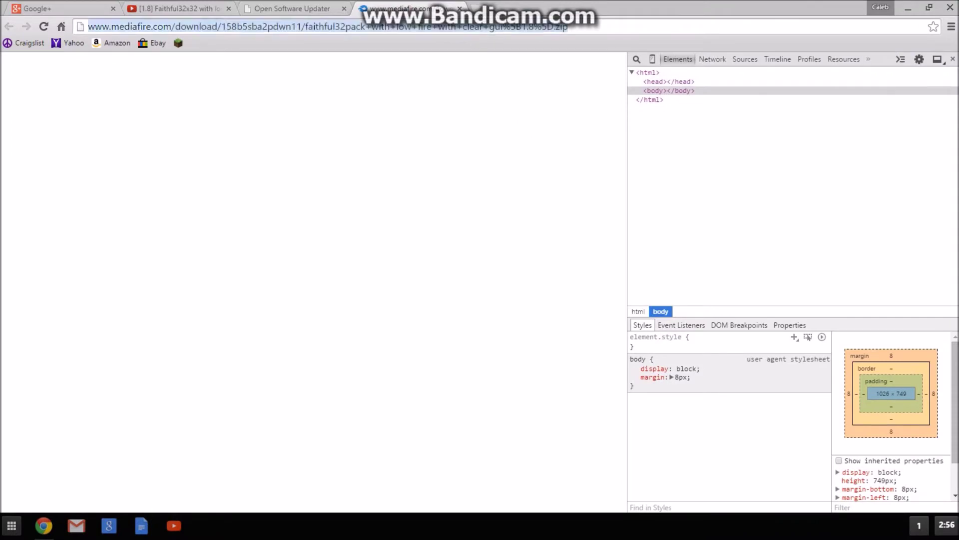
left_click(308, 13)
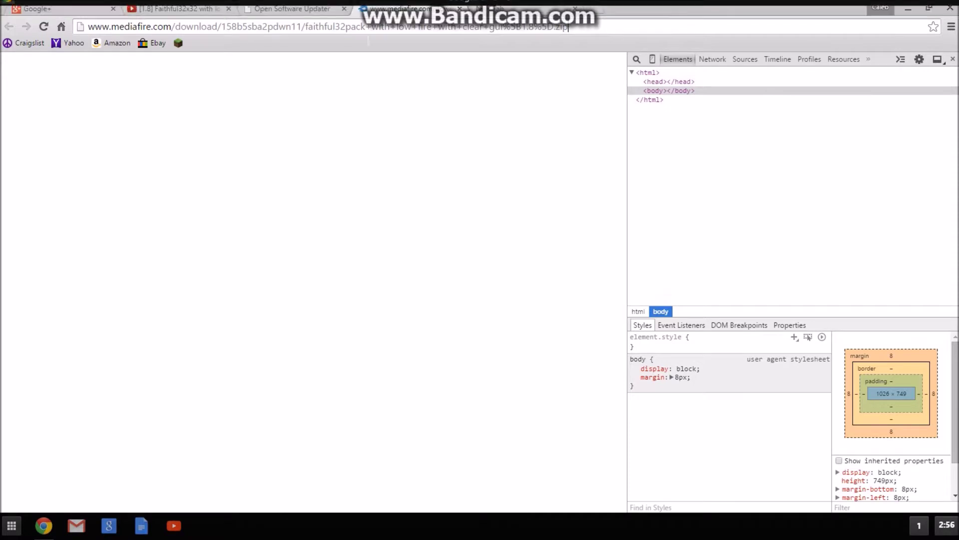
left_click_drag(595, 28, 83, 43)
key("ctrl+c")
left_click(543, 13)
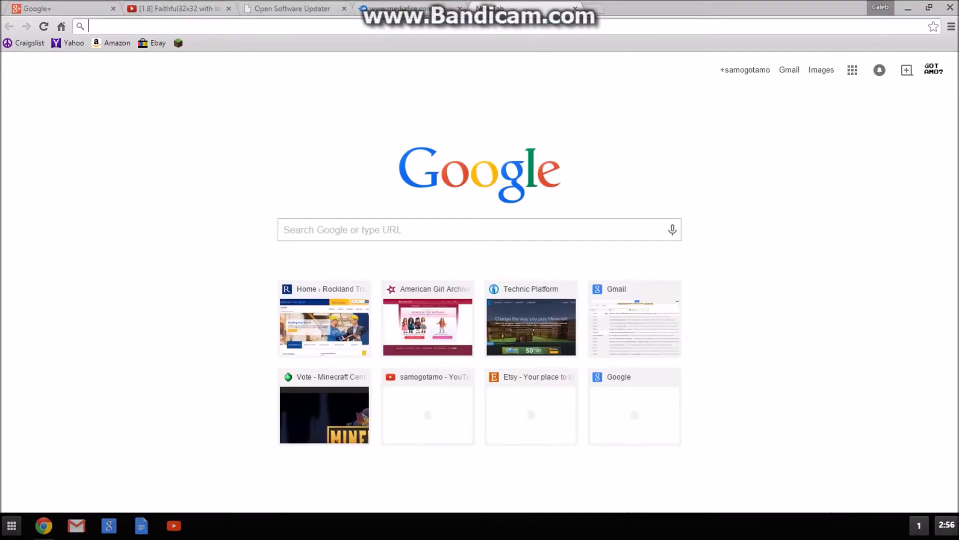
key("ctrl+v")
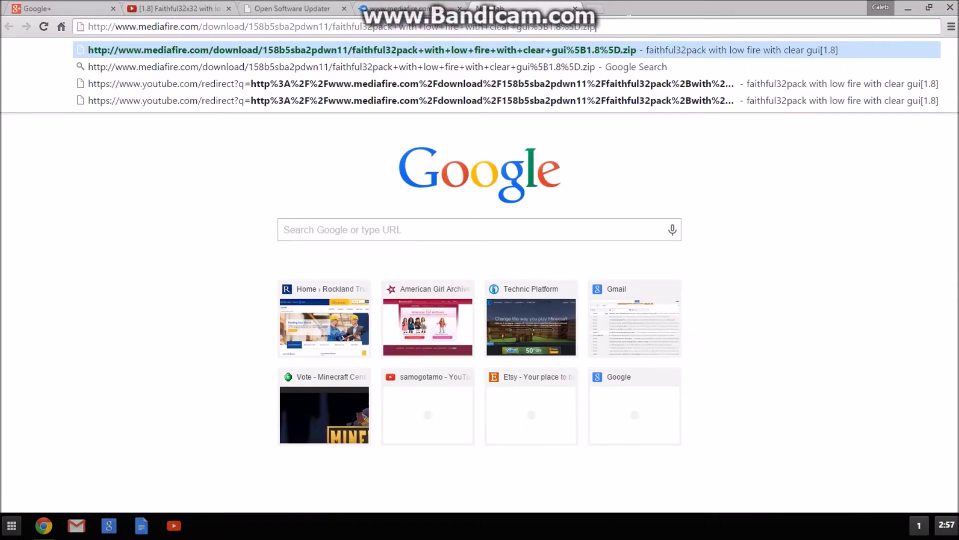
key("Return")
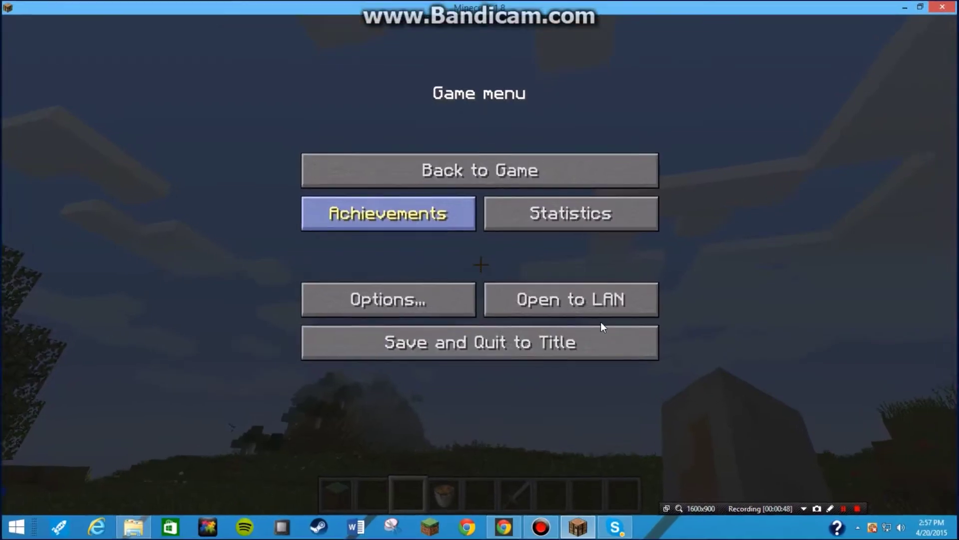
In Minecraft, open the resource pack folder via Options > Resource Packs.
left_click(614, 156)
key("Escape")
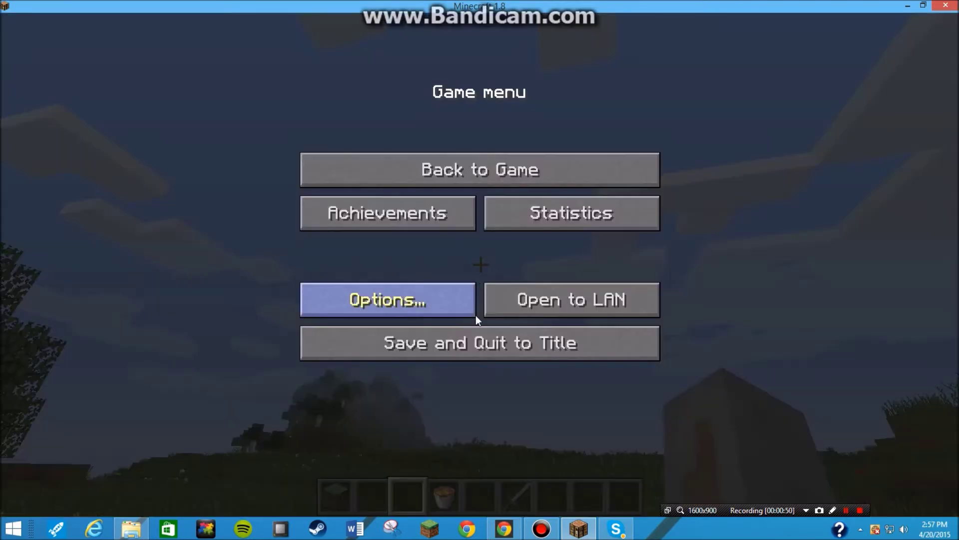
left_click(471, 306)
left_click(358, 360)
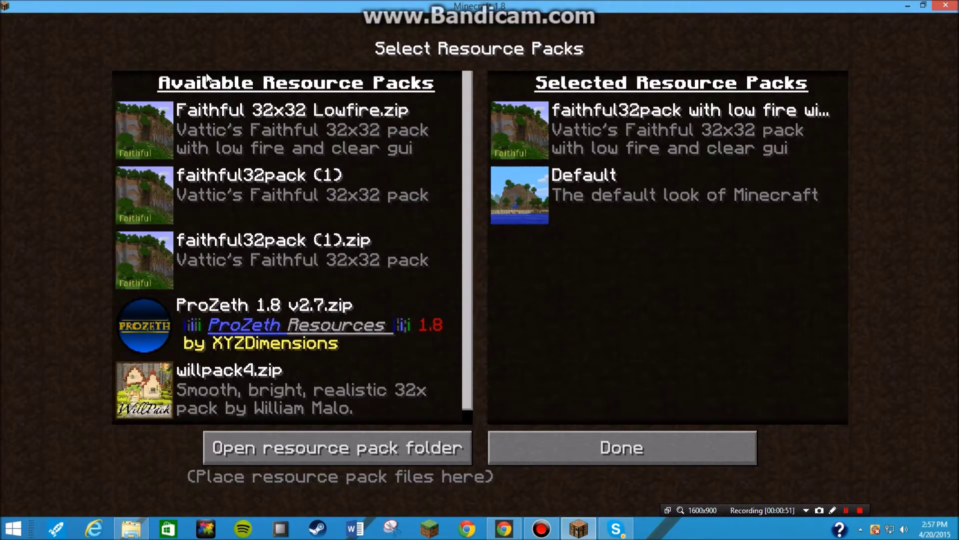
left_click(385, 439)
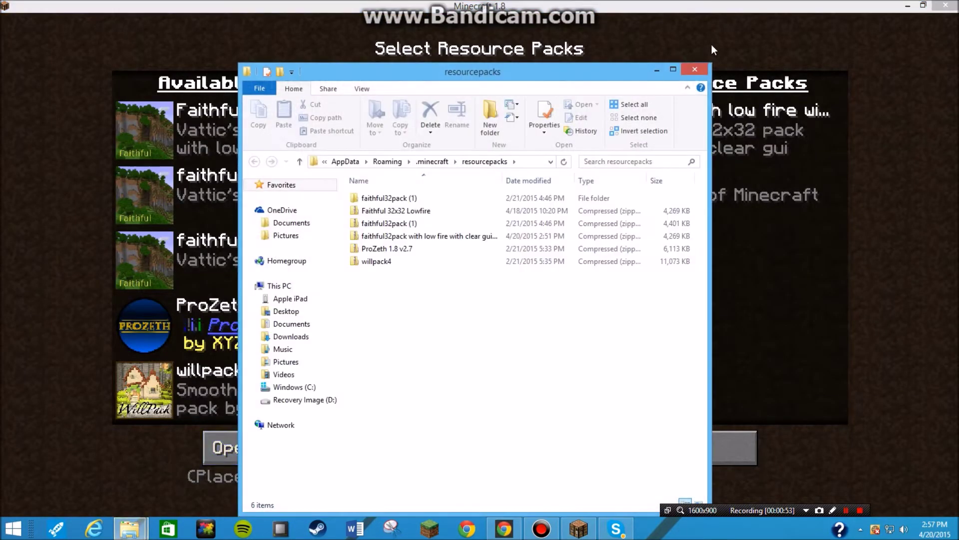
Resize and settle the resourcepacks Explorer window at the lower left of the screen.
left_click_drag(629, 72, 339, 152)
left_click_drag(540, 224, 474, 54)
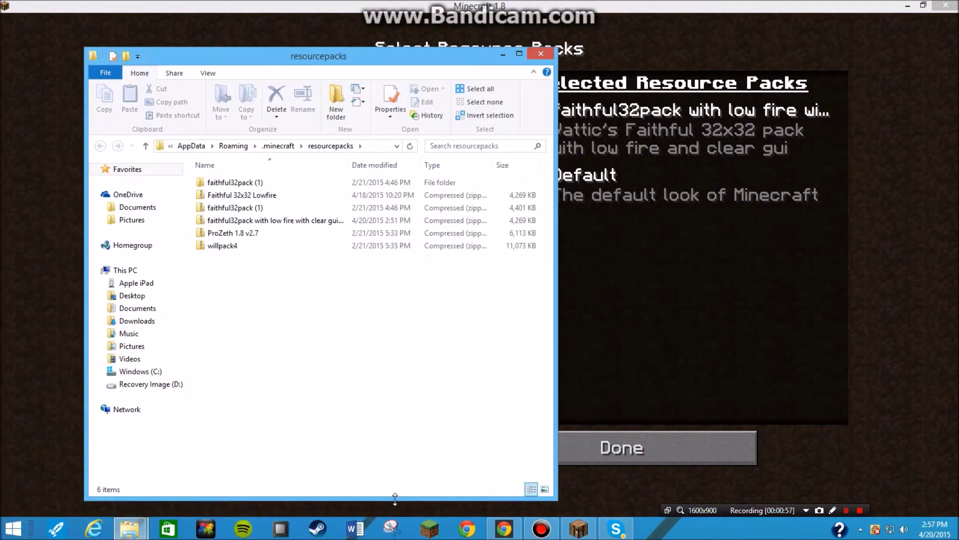
left_click_drag(394, 498, 395, 312)
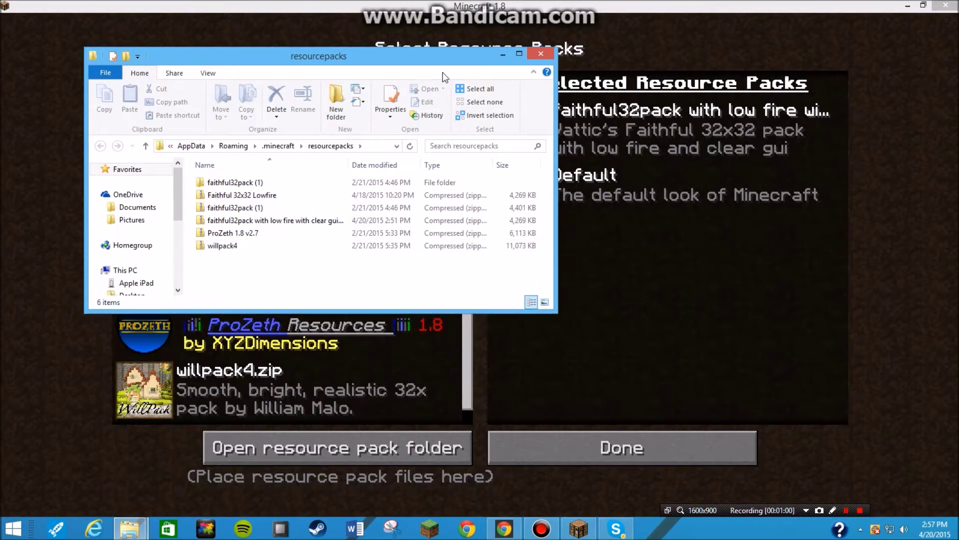
left_click_drag(454, 61, 361, 178)
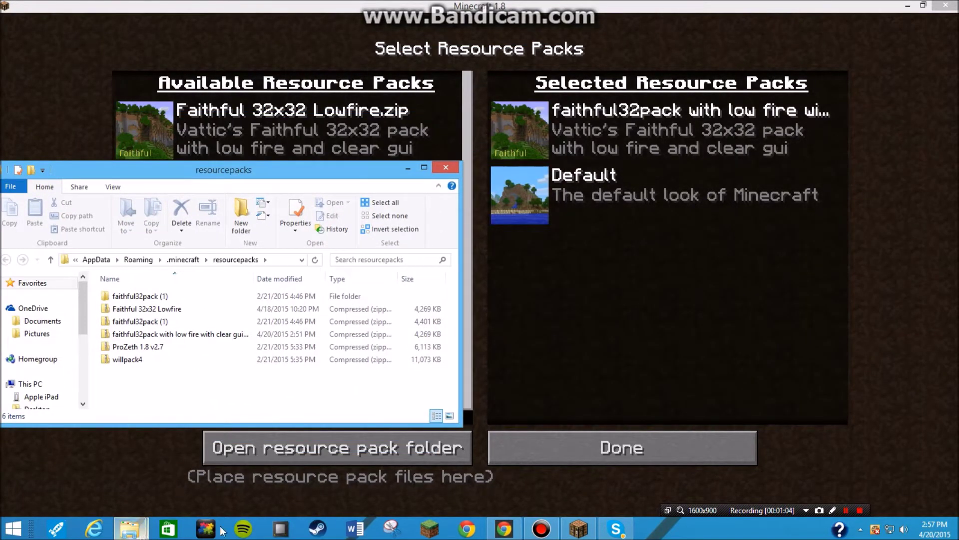
Open the downloaded faithful32pack zip from Chrome and place its window to the right.
left_click(131, 529)
left_click(78, 463)
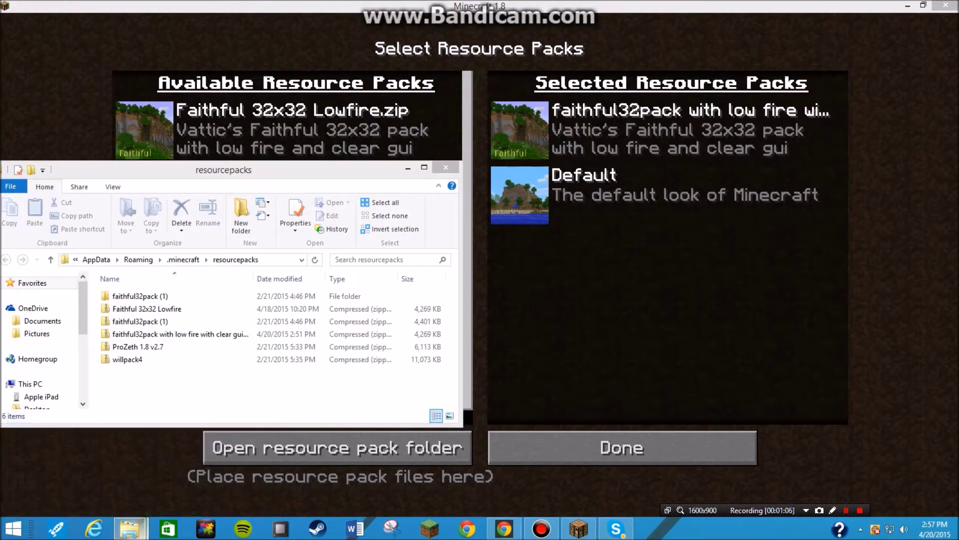
left_click(501, 530)
left_click(80, 498)
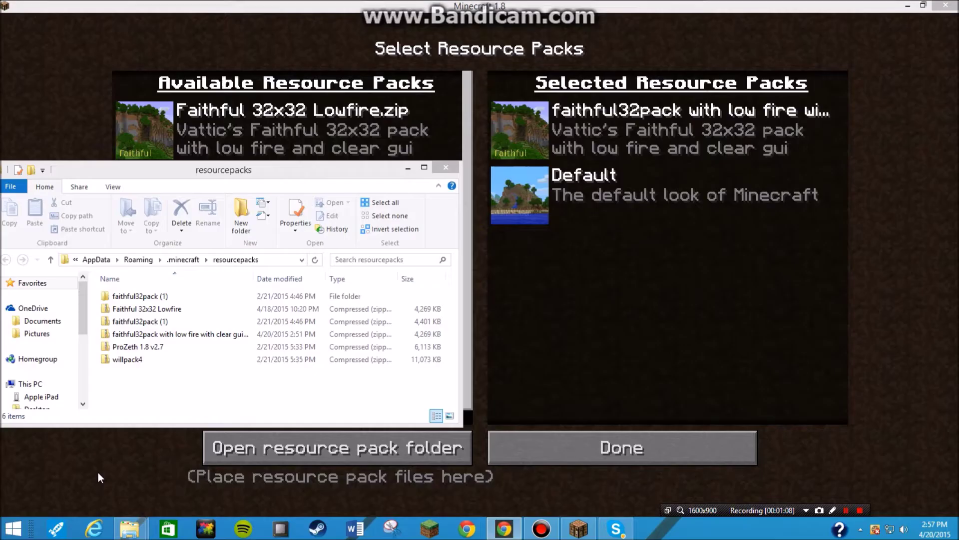
left_click_drag(381, 185, 839, 144)
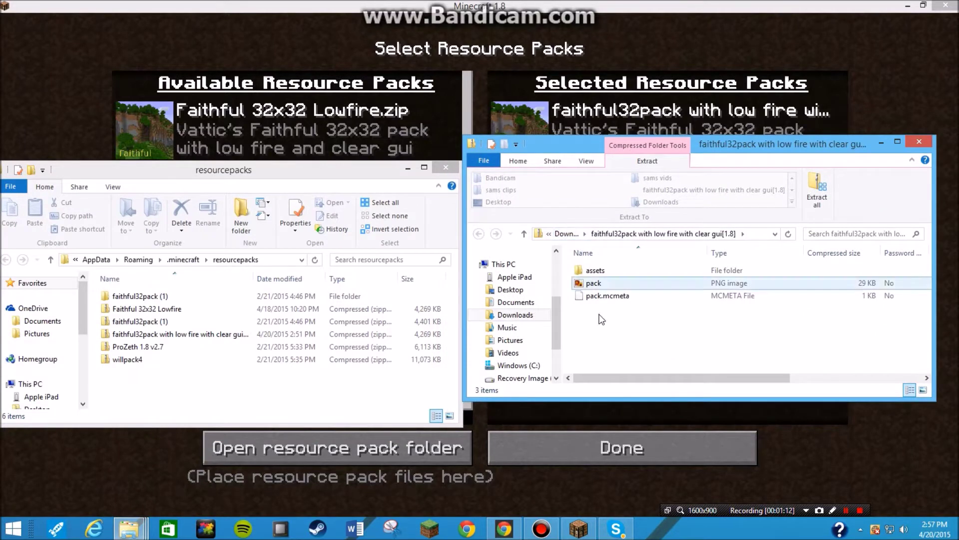
Try moving the zip from Downloads into resourcepacks with Replace, then cancel after the permission error.
left_click(566, 235)
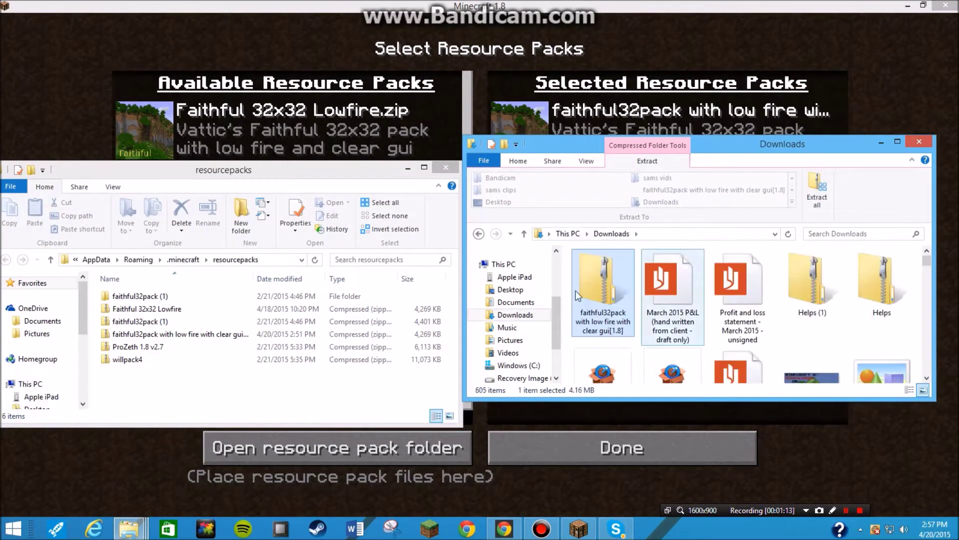
left_click_drag(618, 294, 170, 380)
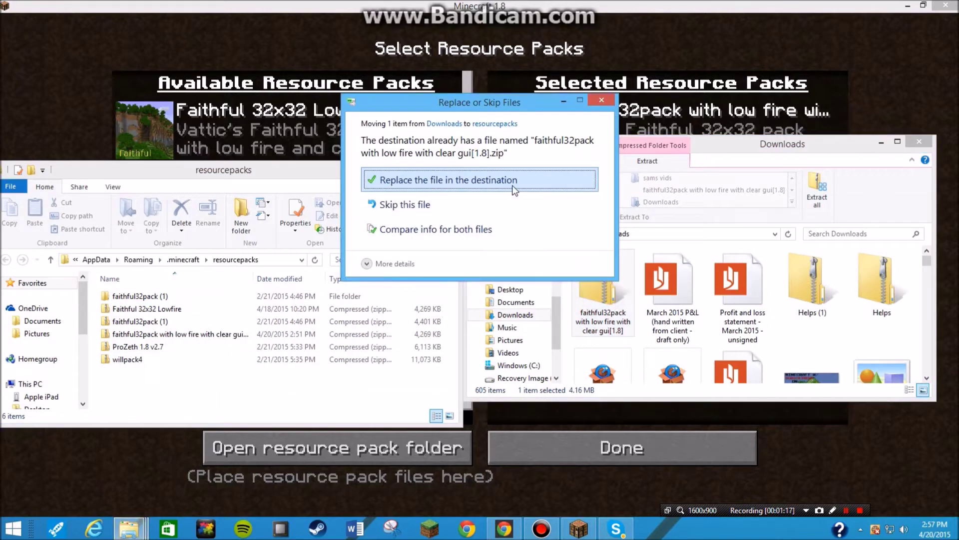
left_click(512, 185)
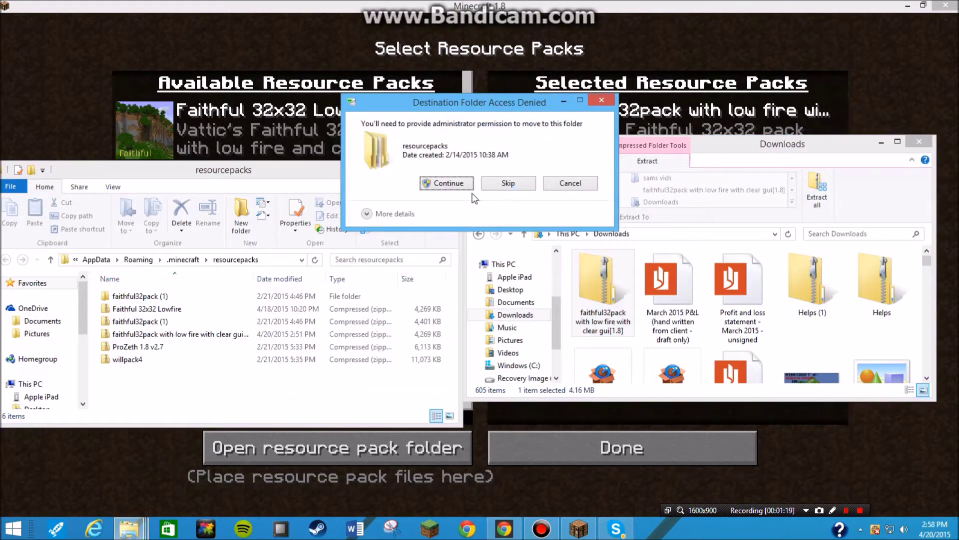
left_click(455, 188)
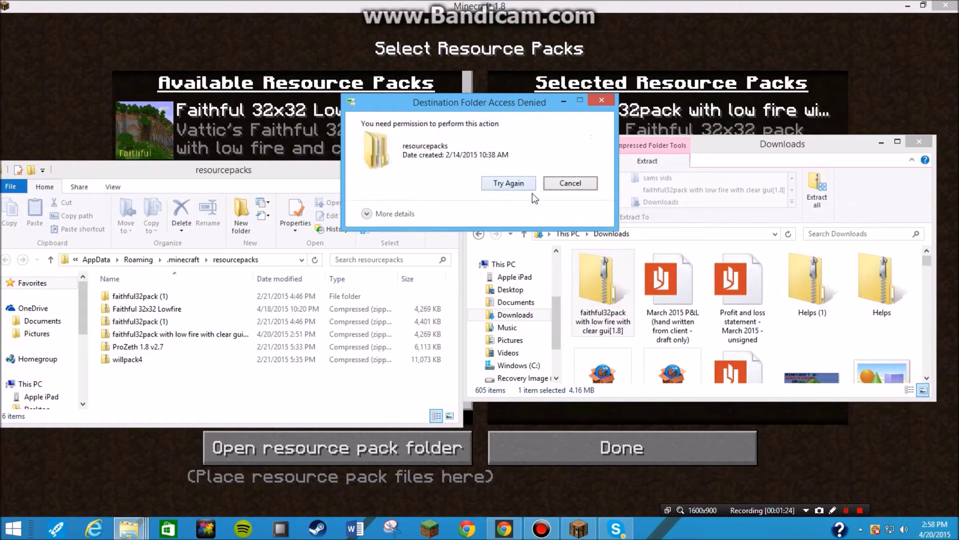
left_click(506, 184)
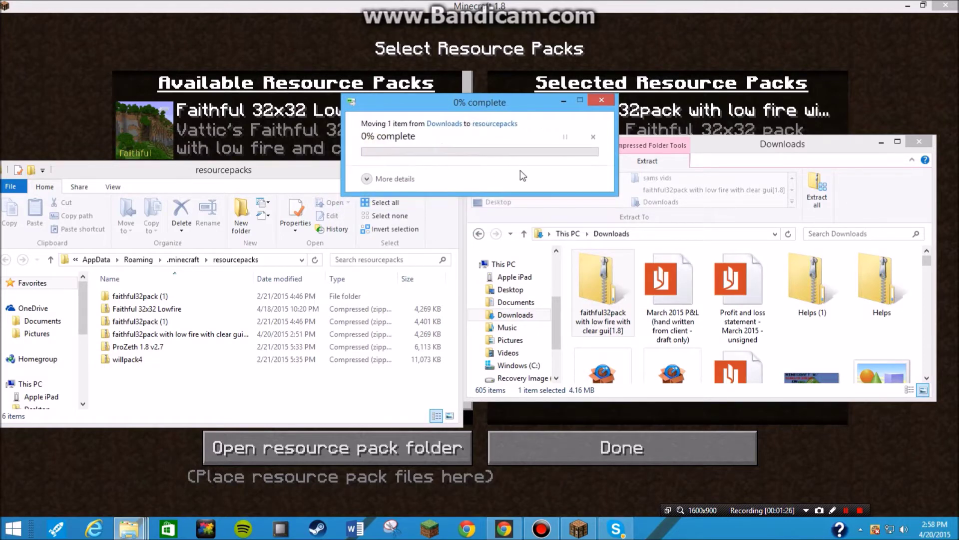
left_click(568, 101)
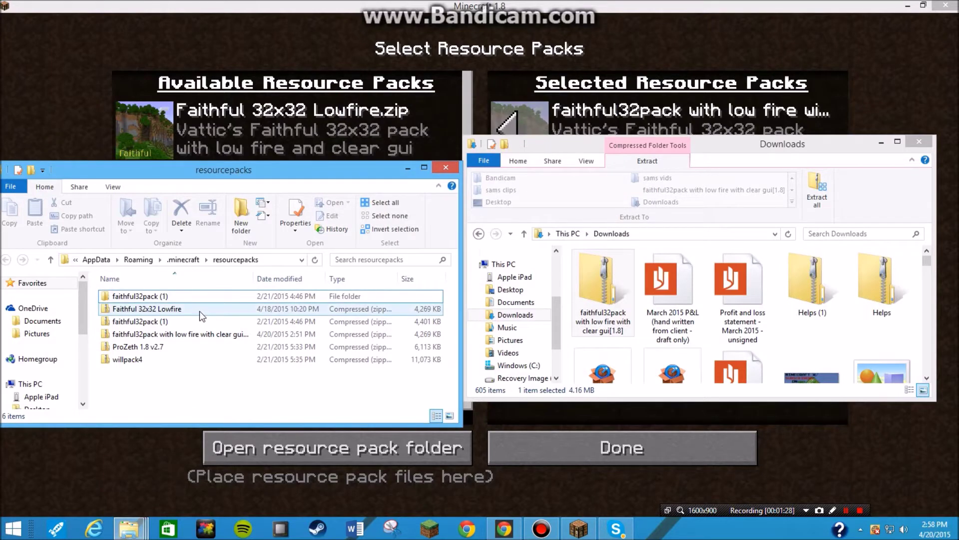
Try deleting the old faithful32pack zip in resourcepacks.
left_click(205, 335)
right_click(205, 335)
left_click(226, 315)
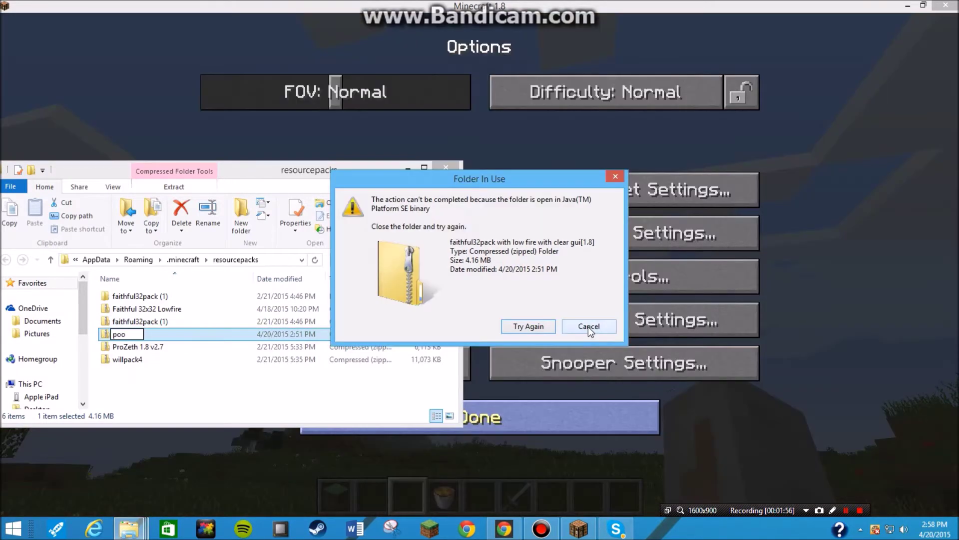
Dismiss the Folder In Use error and move the new zip into resourcepacks, keeping both versions.
left_click(588, 326)
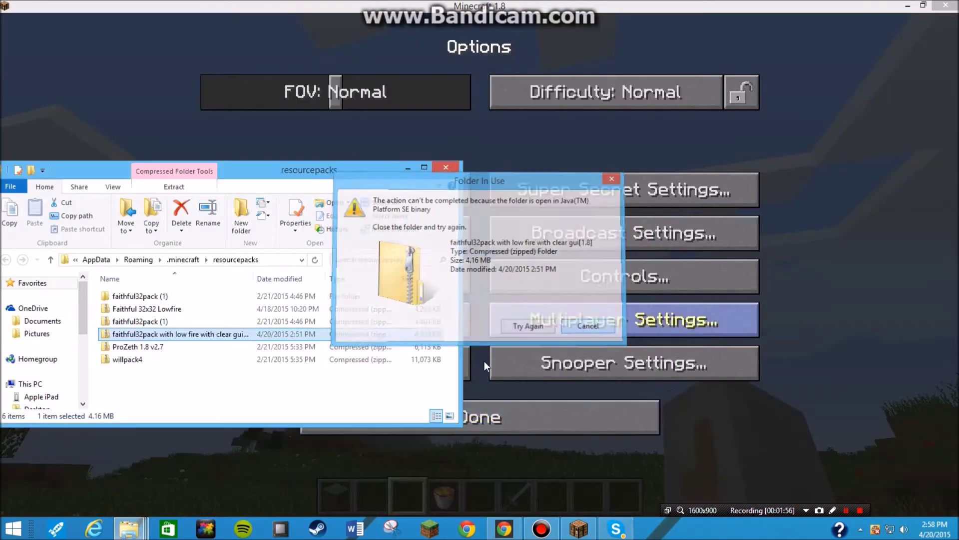
mouse_move(137, 527)
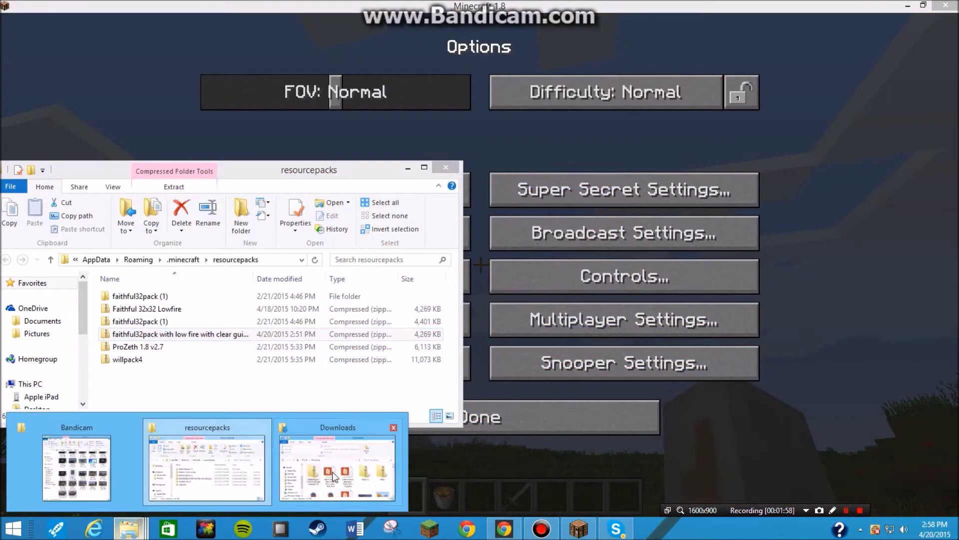
left_click(332, 471)
left_click_drag(590, 305, 164, 376)
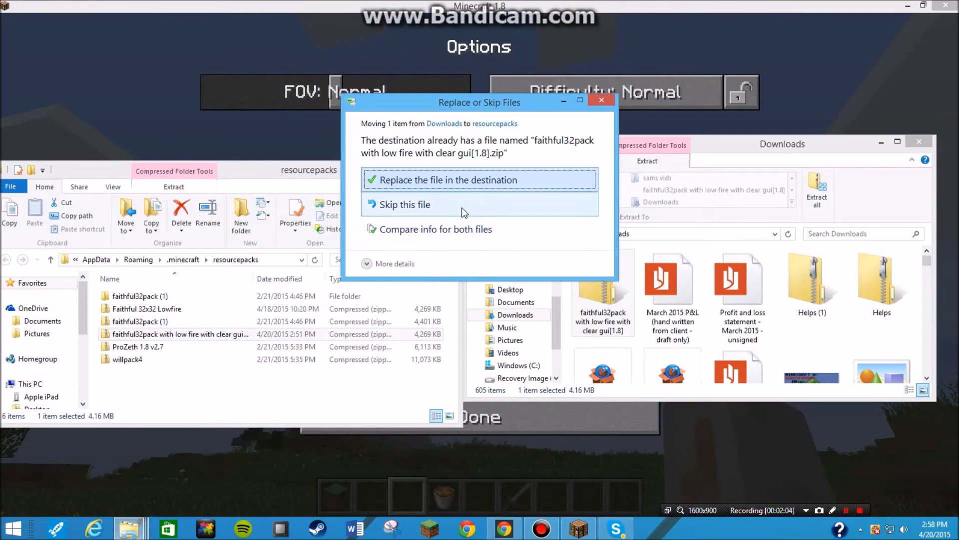
left_click(399, 229)
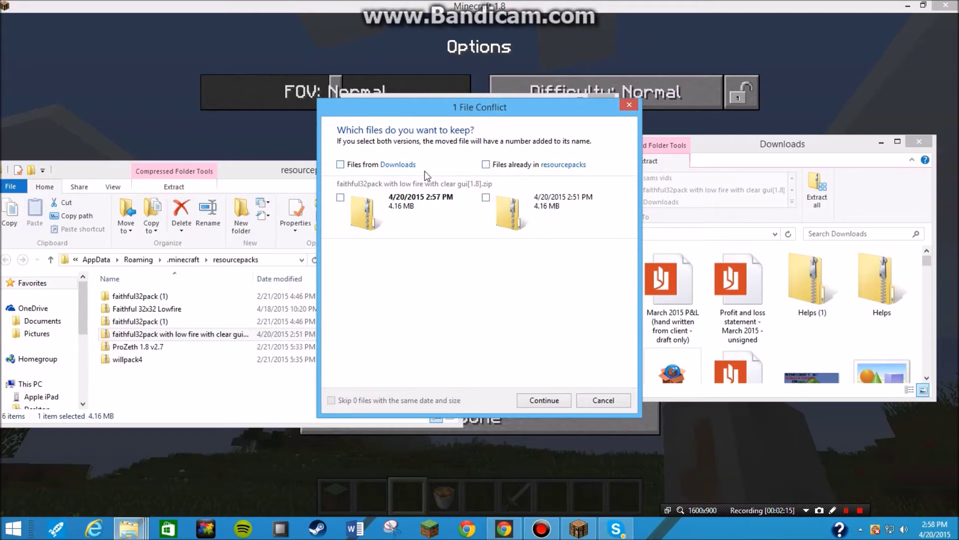
left_click(565, 400)
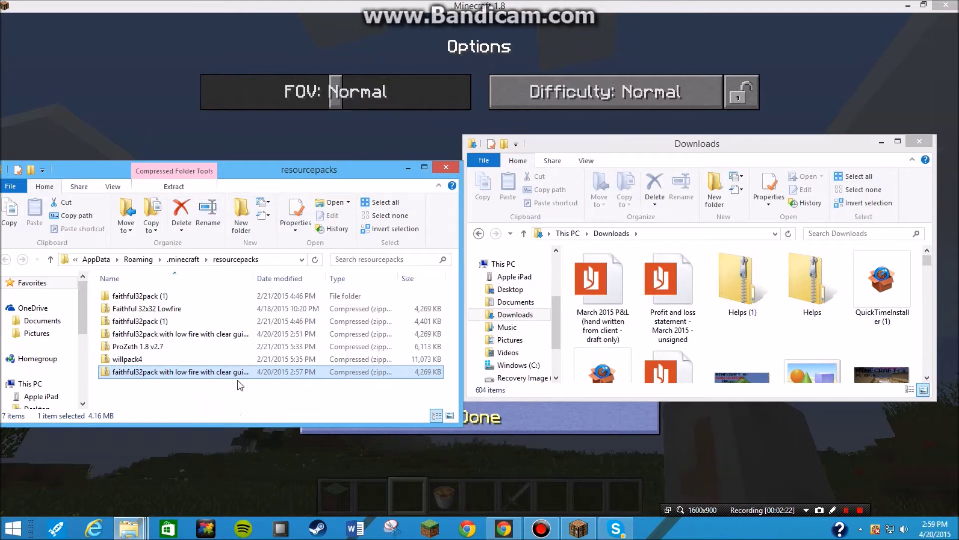
left_click(409, 169)
Minimize the Downloads window and decline locking the world difficulty.
left_click(879, 142)
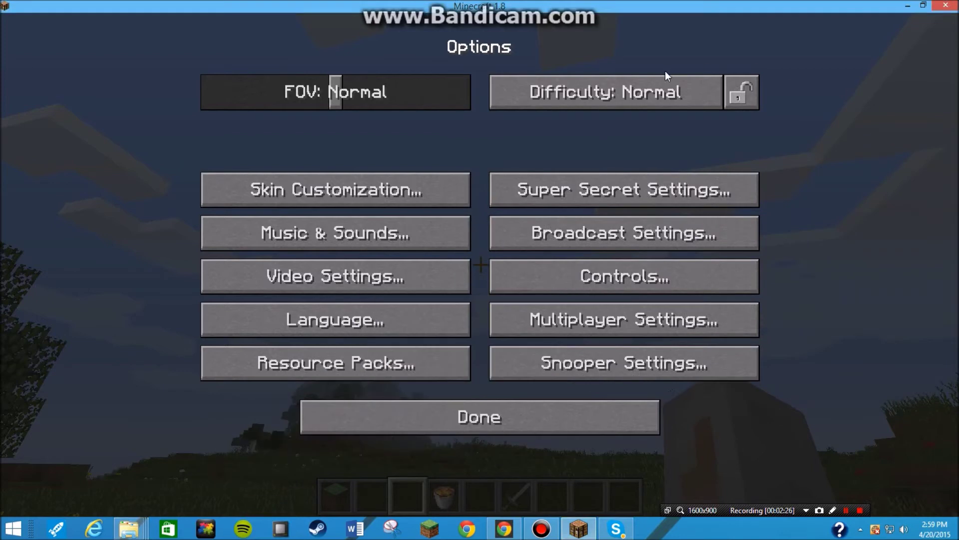
left_click(747, 94)
left_click(607, 278)
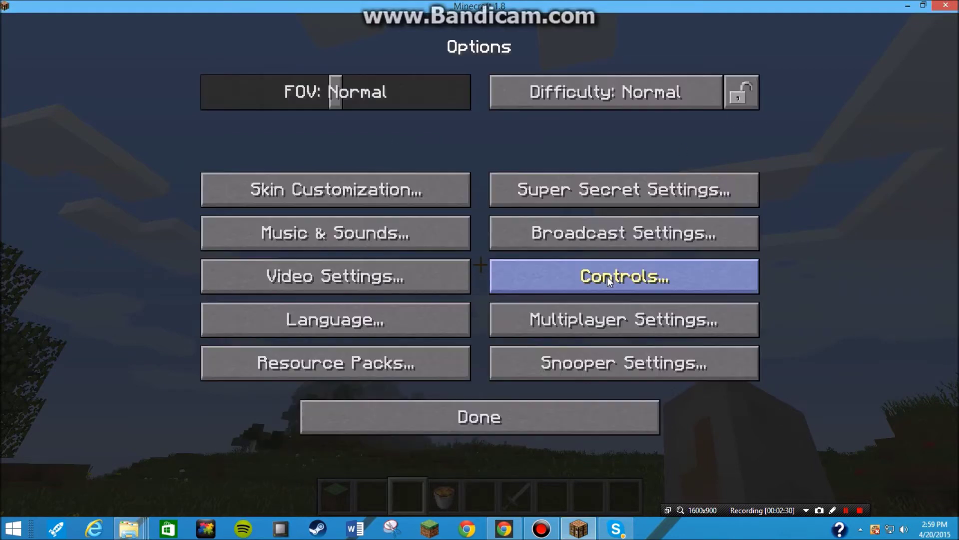
Remove the Faithful pack, activate the Faithful 32x32 low-fire pack, and close the options.
left_click(445, 354)
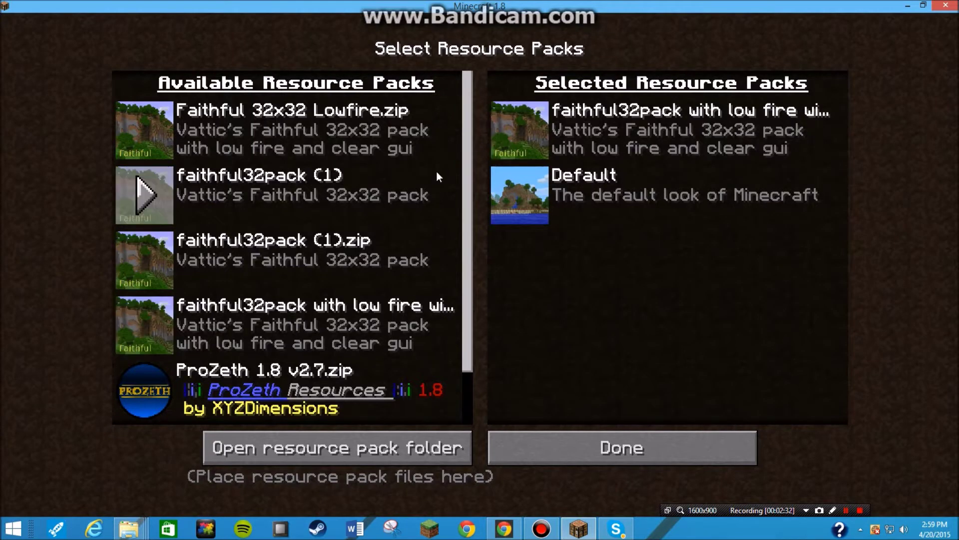
left_click_drag(471, 109, 476, 294)
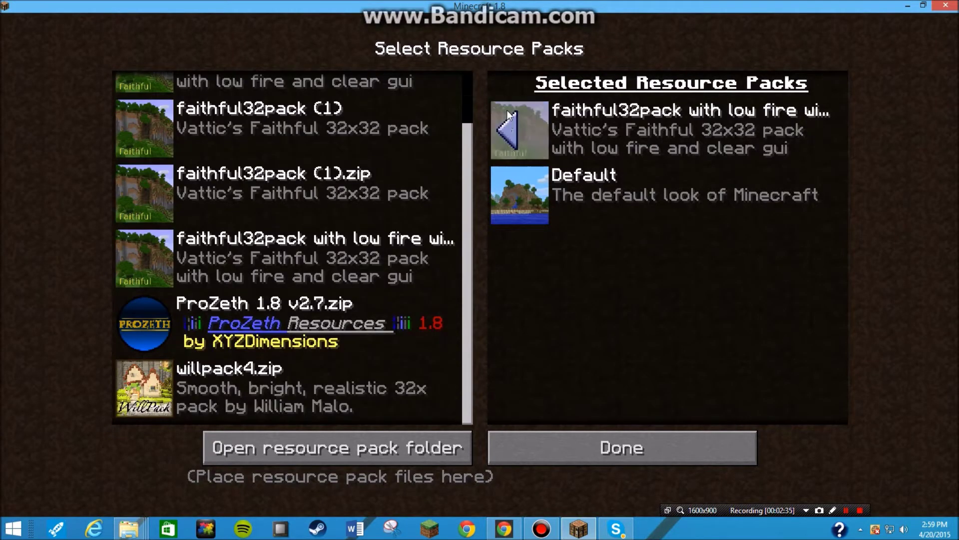
left_click_drag(466, 149, 487, 84)
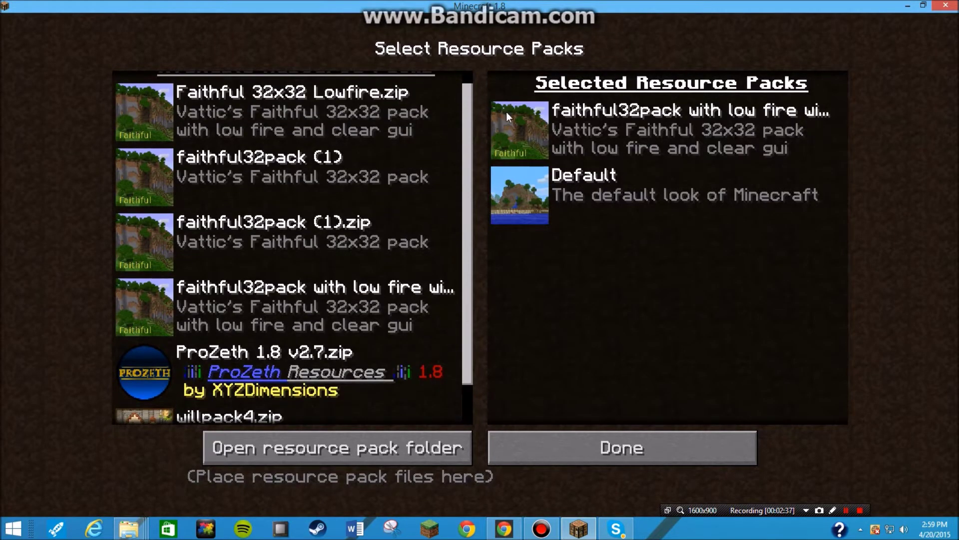
left_click(517, 133)
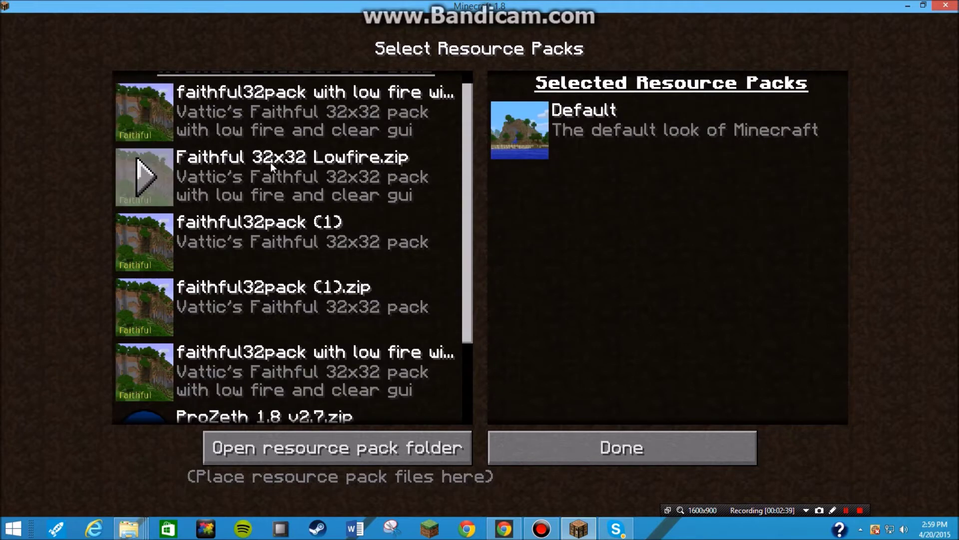
left_click(161, 378)
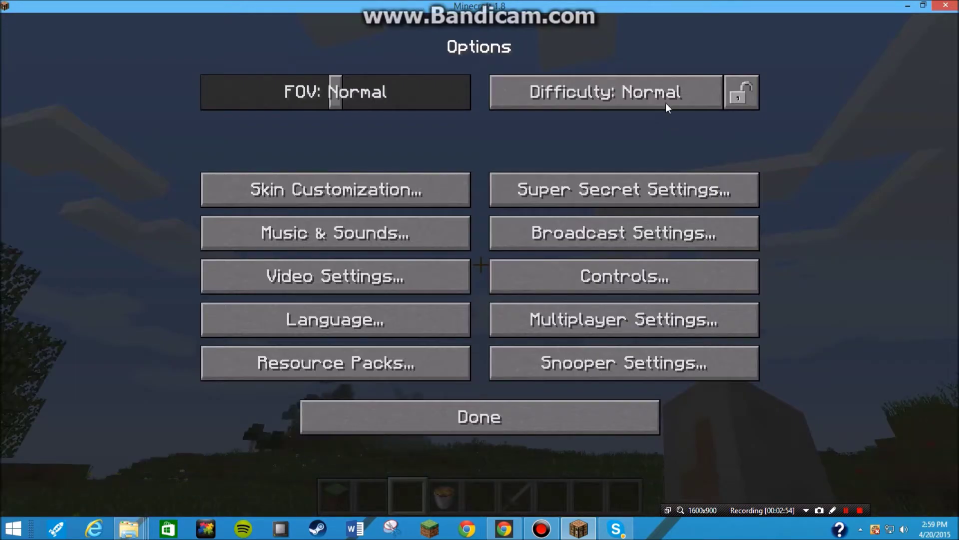
left_click(546, 427)
Dig a pit in the grass, pour lava into it, and view it in third person.
key("Escape")
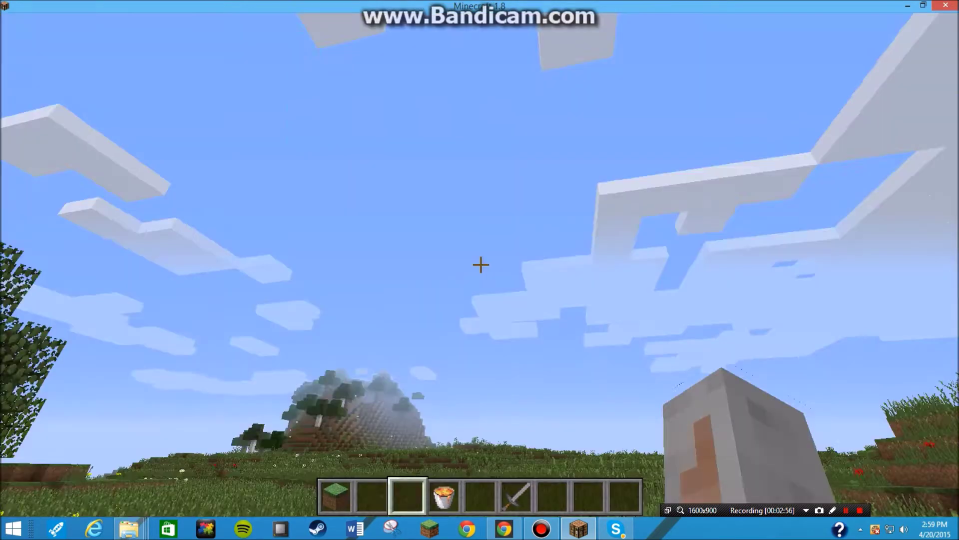
scroll(479, 264, "down", 2)
scroll(480, 264, "up", 1)
left_click(481, 264)
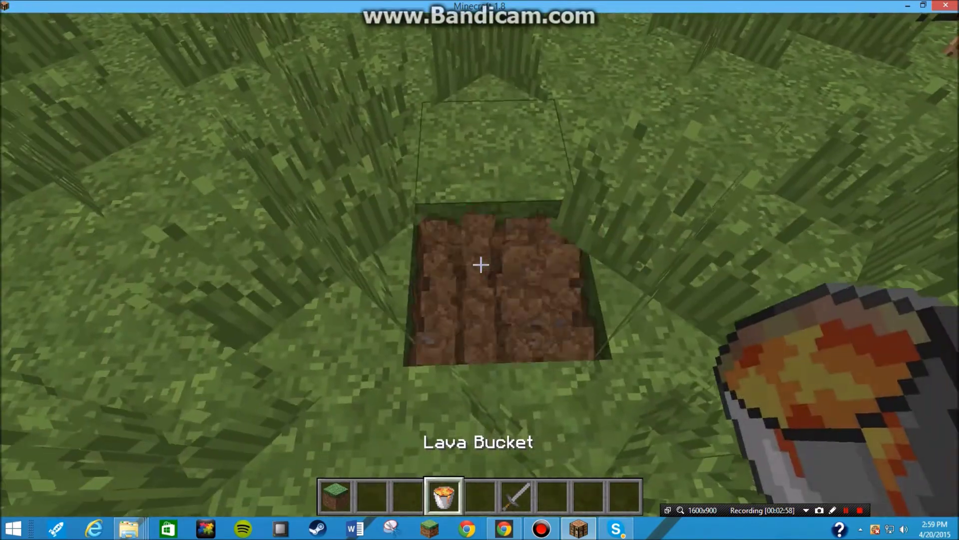
scroll(480, 265, "down", 1)
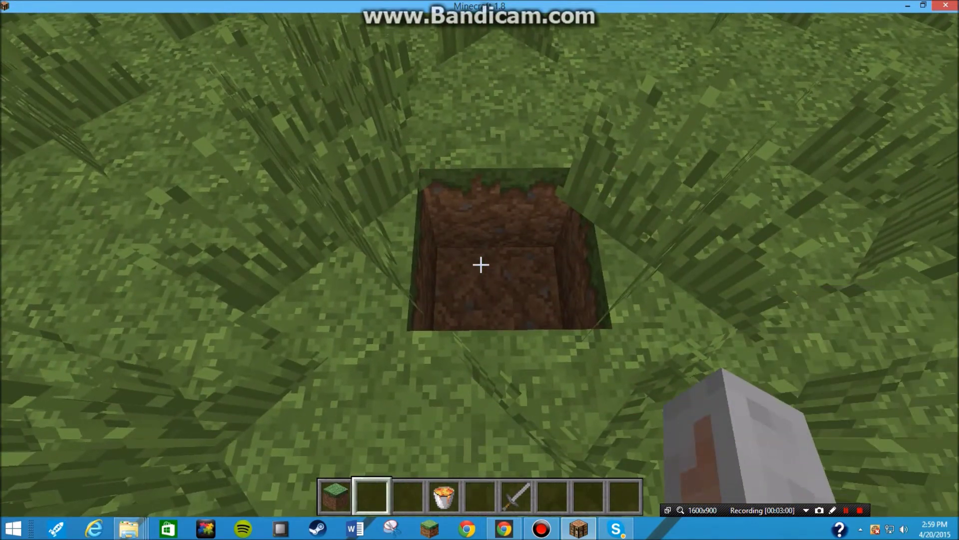
scroll(481, 265, "up", 1)
right_click(480, 265)
scroll(480, 265, "down", 3)
right_click(480, 264)
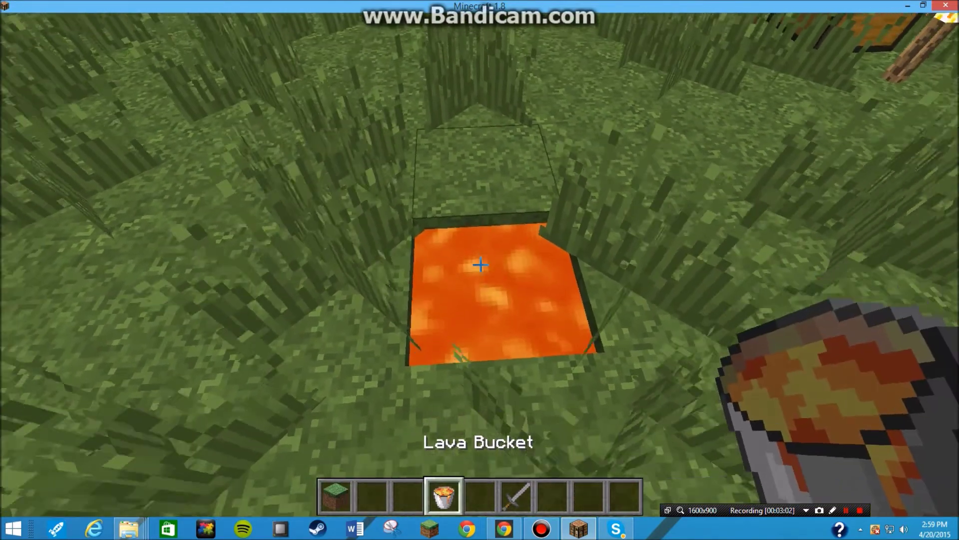
scroll(481, 265, "down", 1)
key("F5")
key("F5")
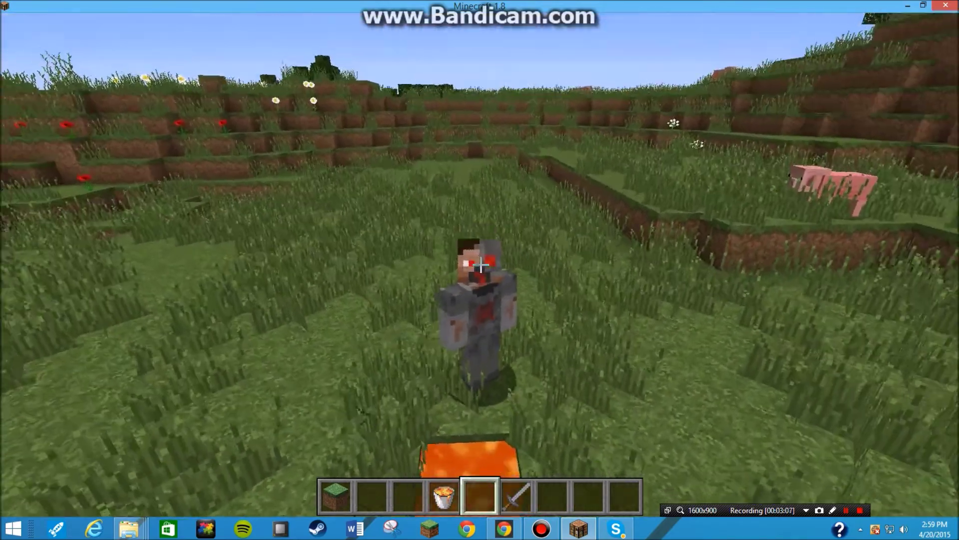
key("F5")
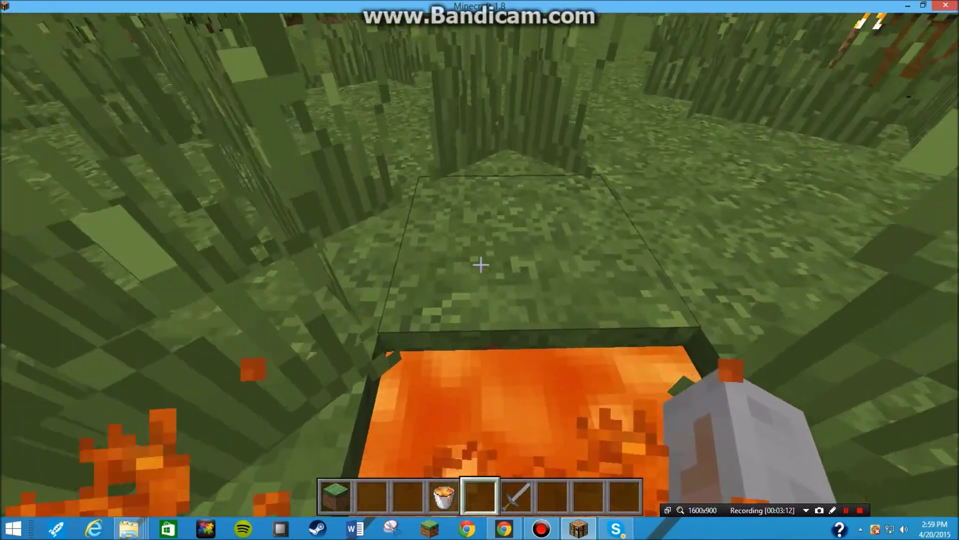
Open the nearby chest, then walk through the tall grass in front-facing third-person view.
key("w")
right_click(481, 264)
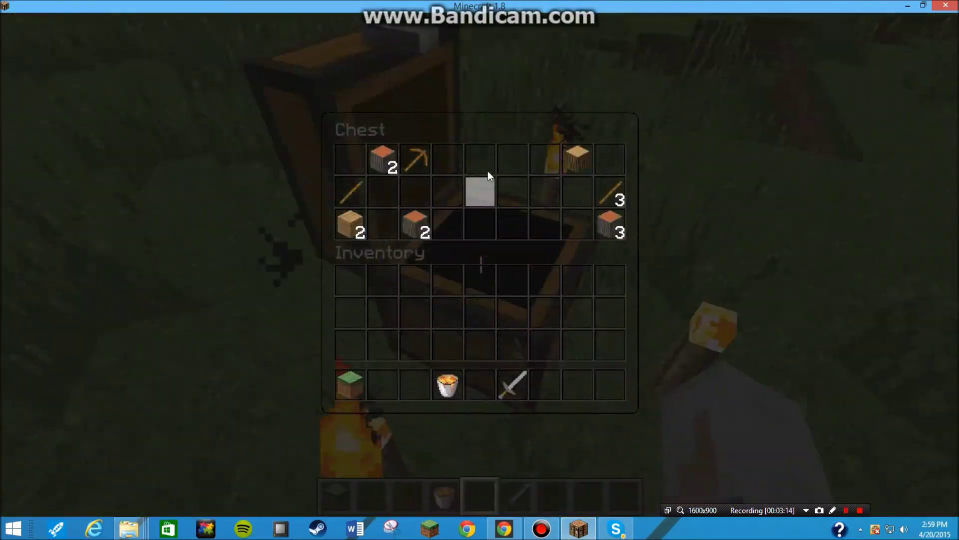
key("e")
key("F5")
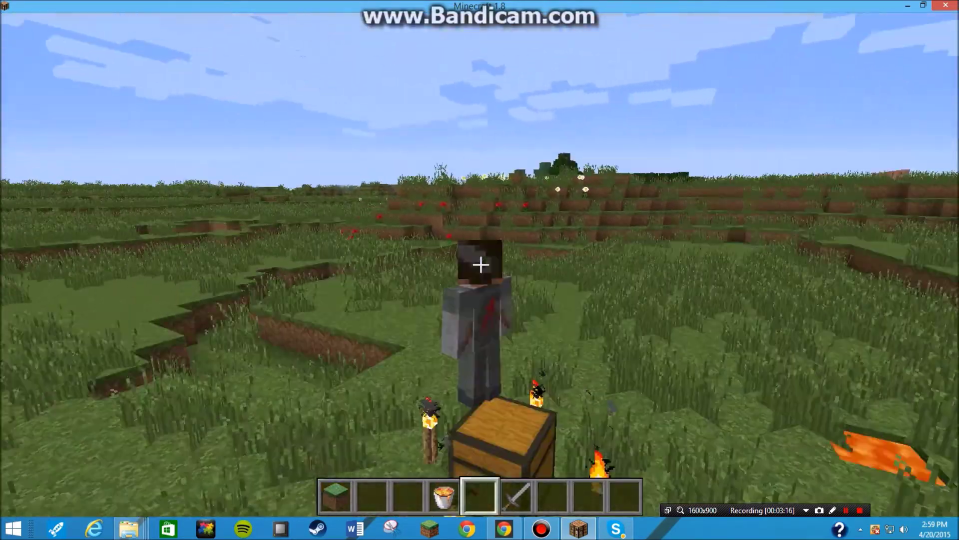
key("F5")
key("w")
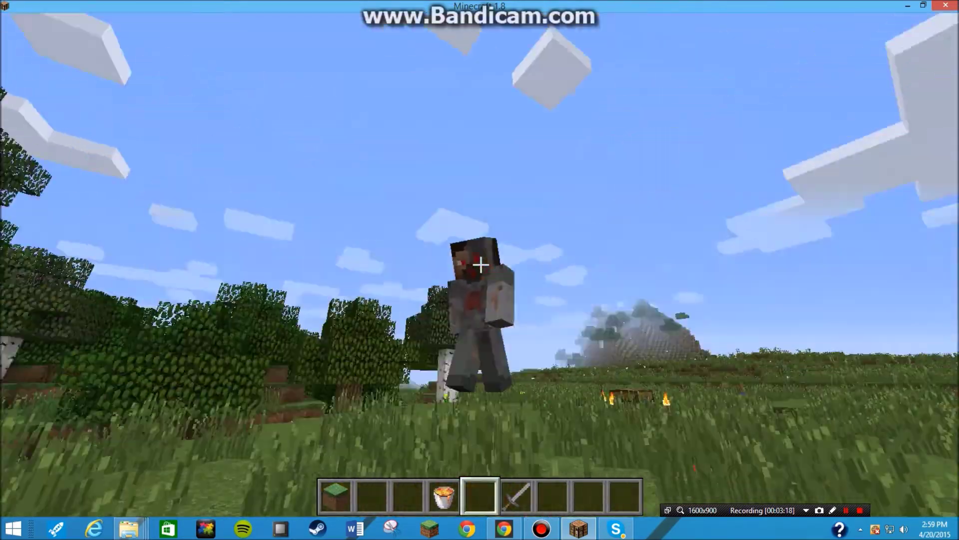
key("w")
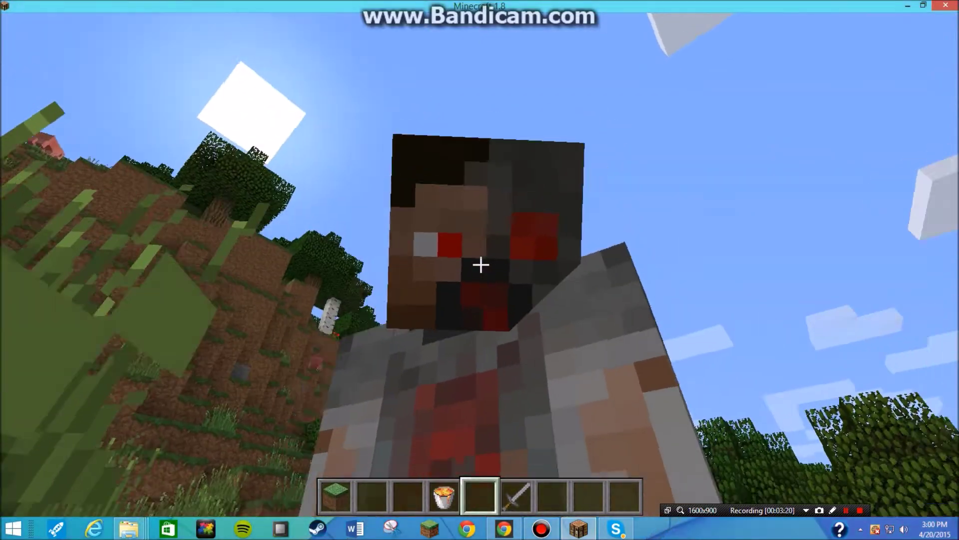
key("w")
Show the inventory, then pause and open the Options screen.
key("e")
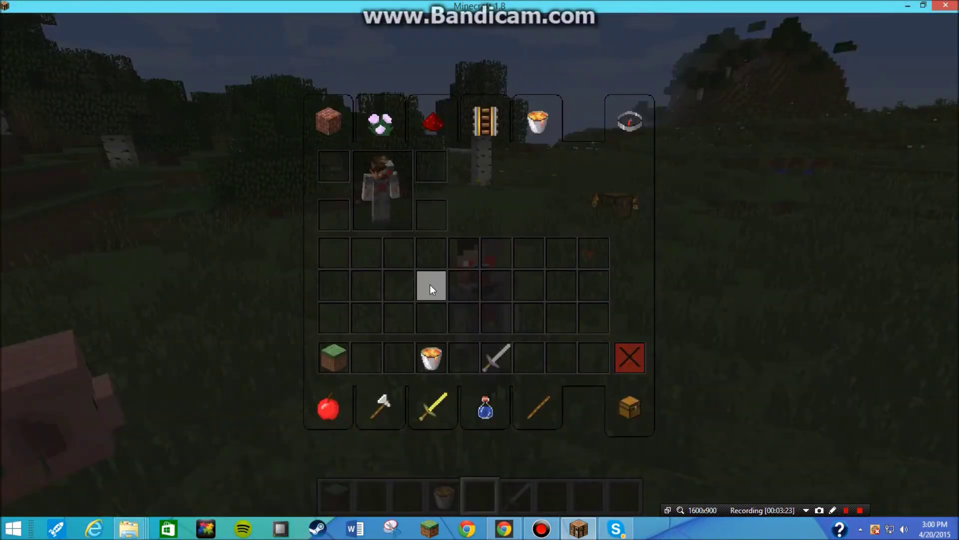
key("e")
key("Escape")
left_click(450, 296)
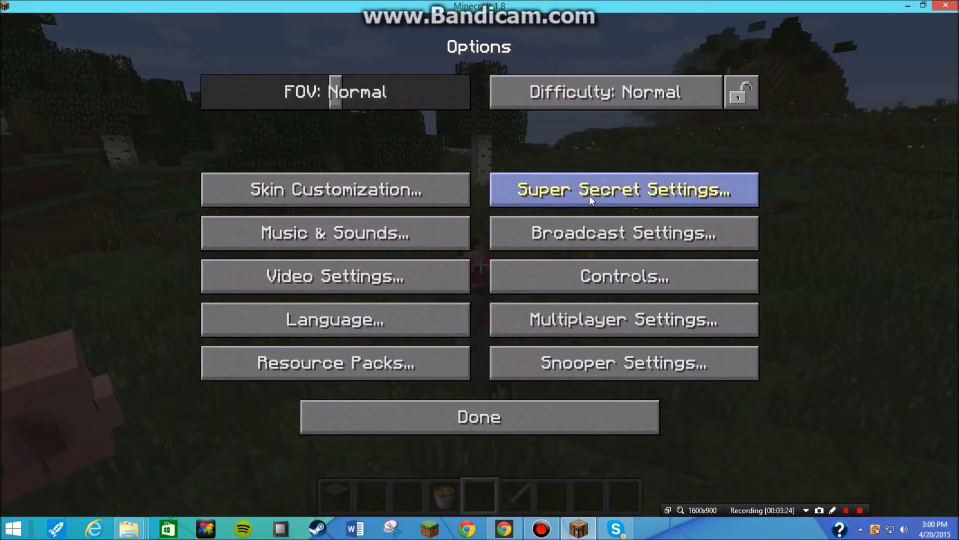
In Controls, scroll down and restore the Pause/Unpause Stream binding to F7 after a stray mouse bind.
left_click(582, 264)
scroll(736, 180, "down", 2)
left_click_drag(727, 253, 744, 453)
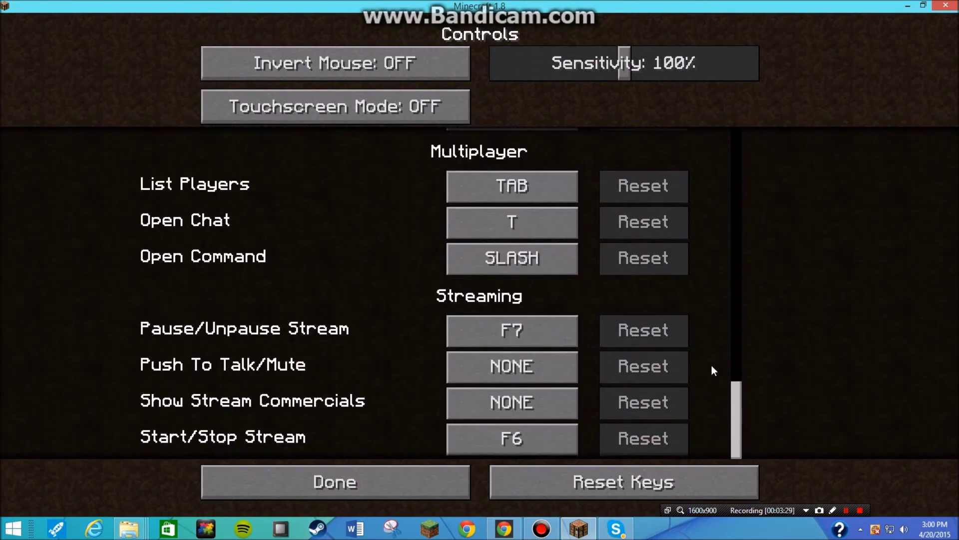
left_click(555, 331)
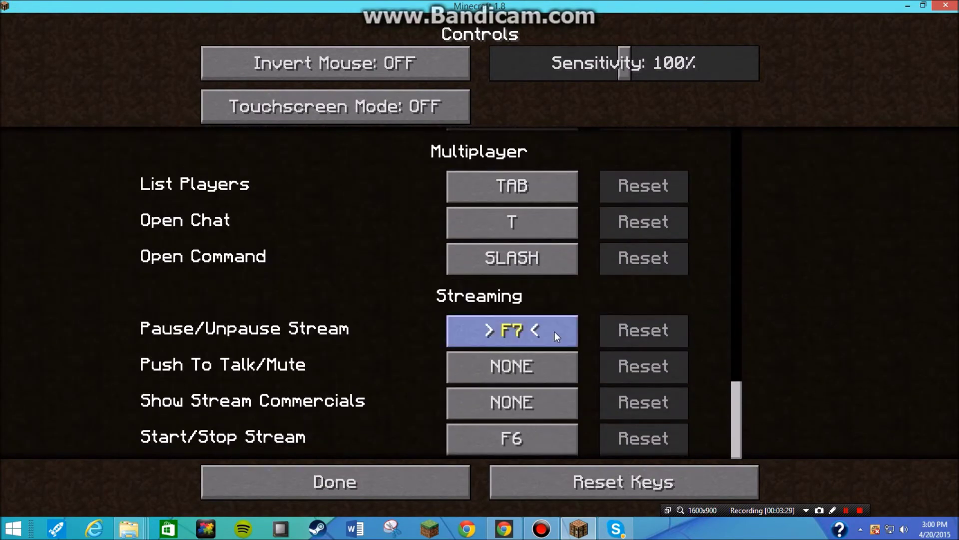
left_click(733, 425)
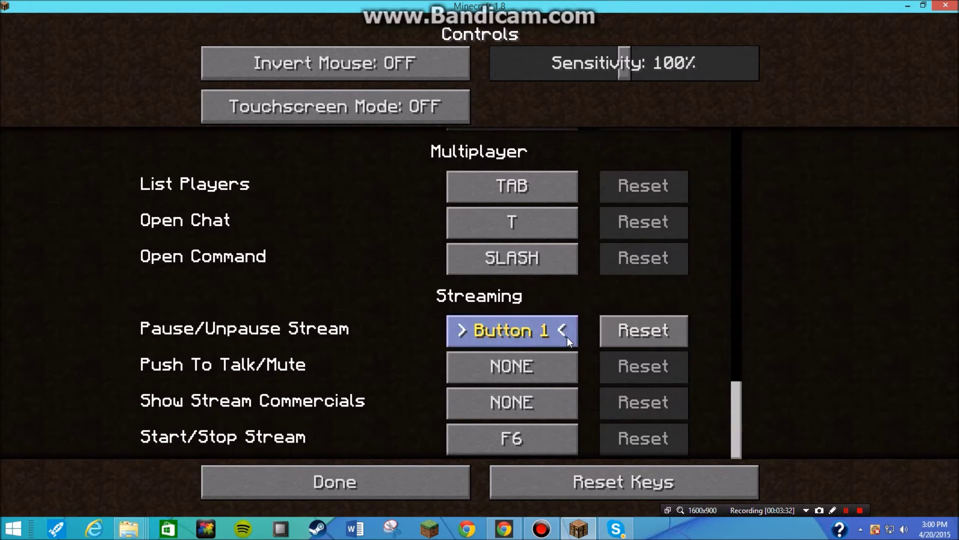
key("F7")
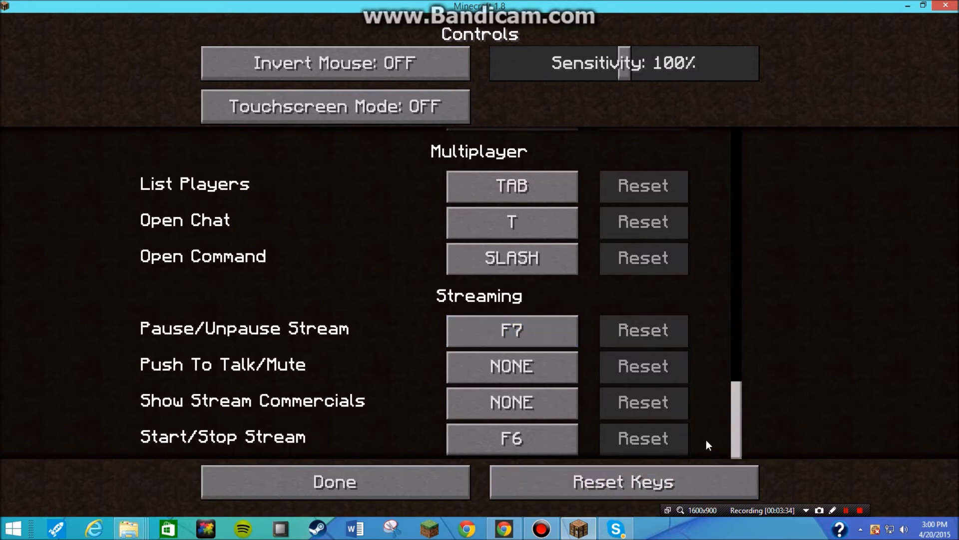
Bind Toggle Perspective to F and close the Controls and Options screens.
left_click_drag(736, 416, 745, 281)
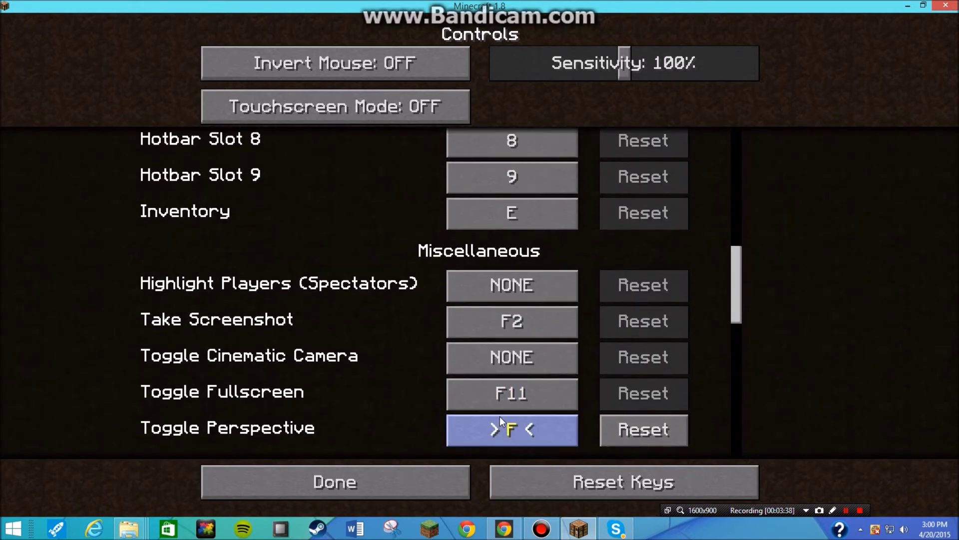
key("F5")
left_click(509, 429)
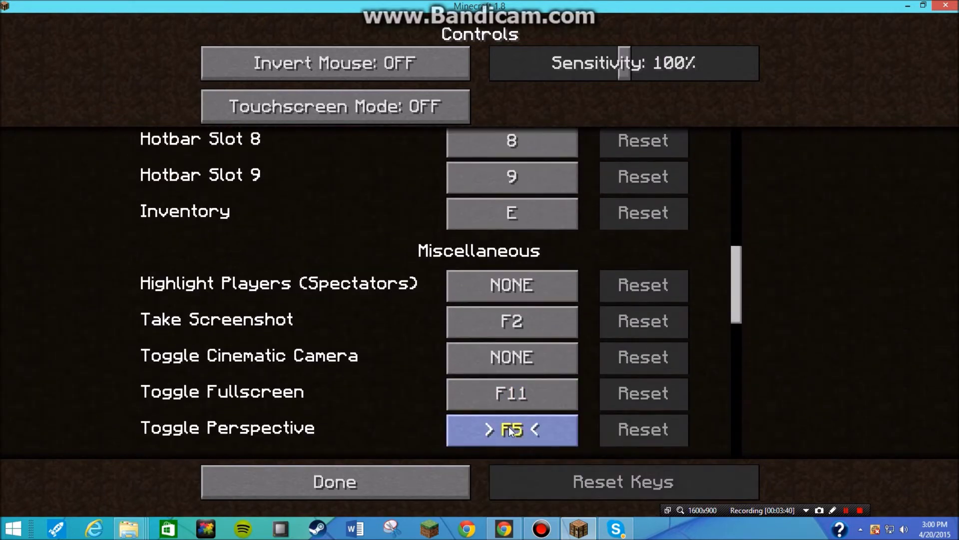
key("f")
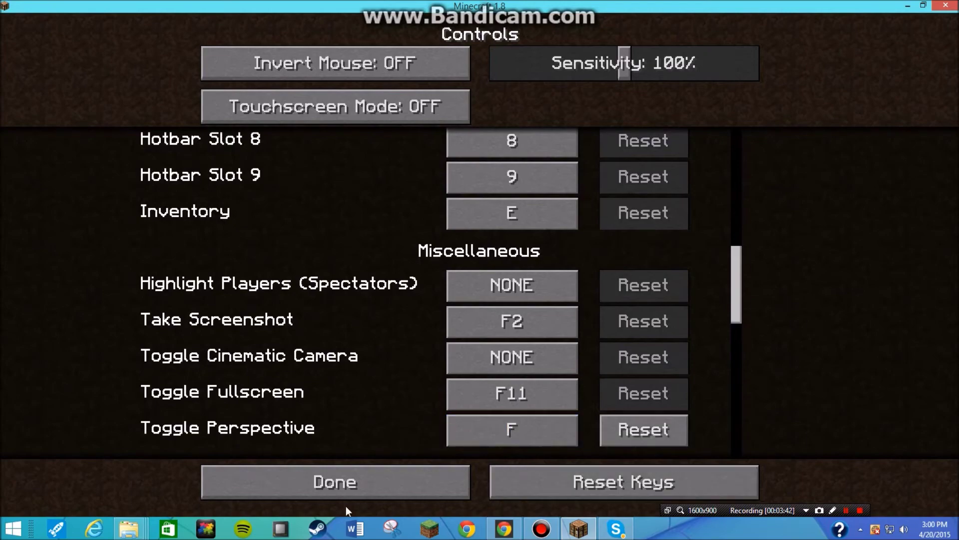
left_click(356, 489)
left_click(445, 417)
left_click(467, 171)
key("f")
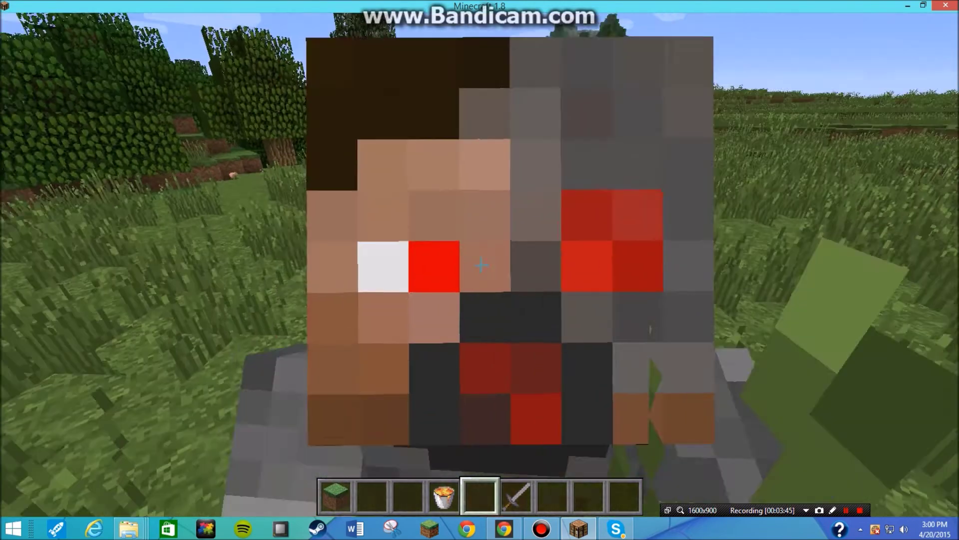
key("f")
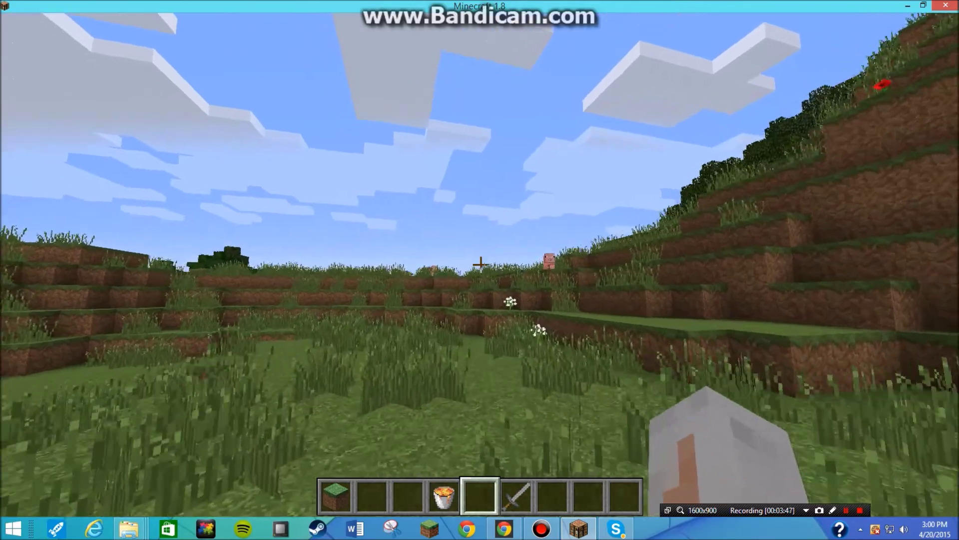
key("w")
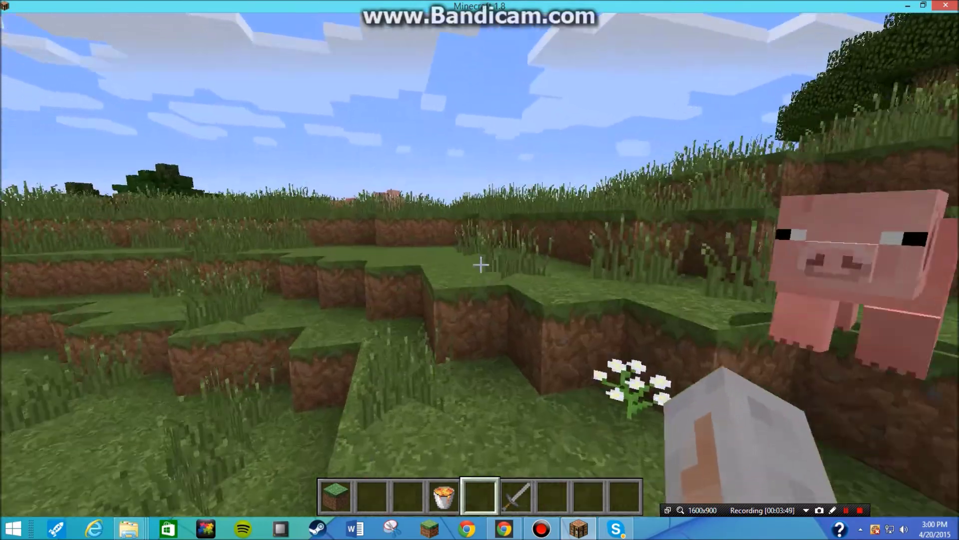
key("F5")
key("F5")
key("F5")
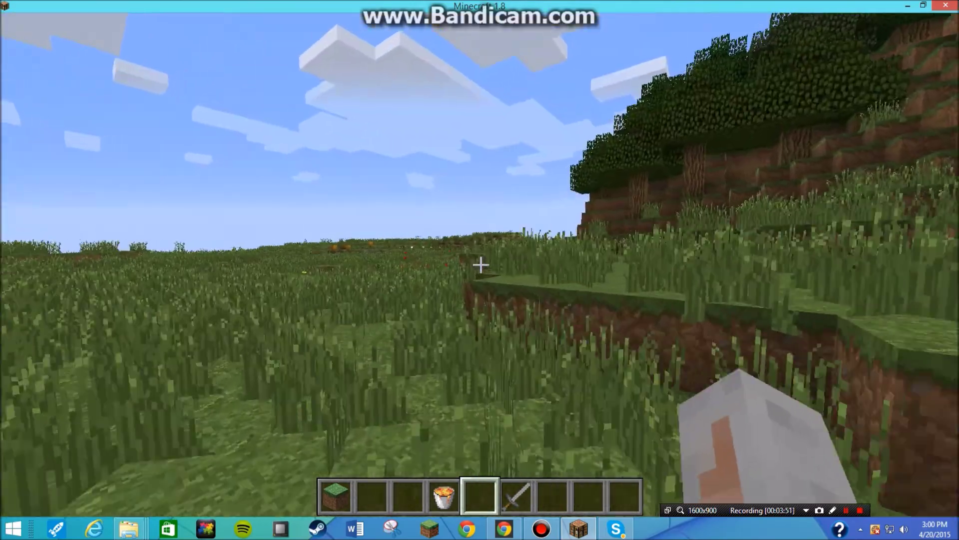
key("F5")
key("F5")
key("F5")
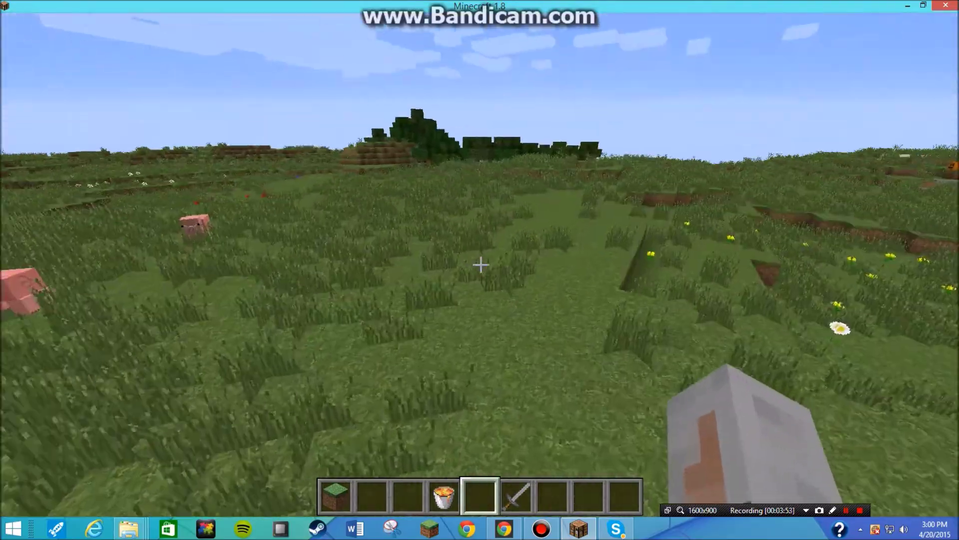
key("w")
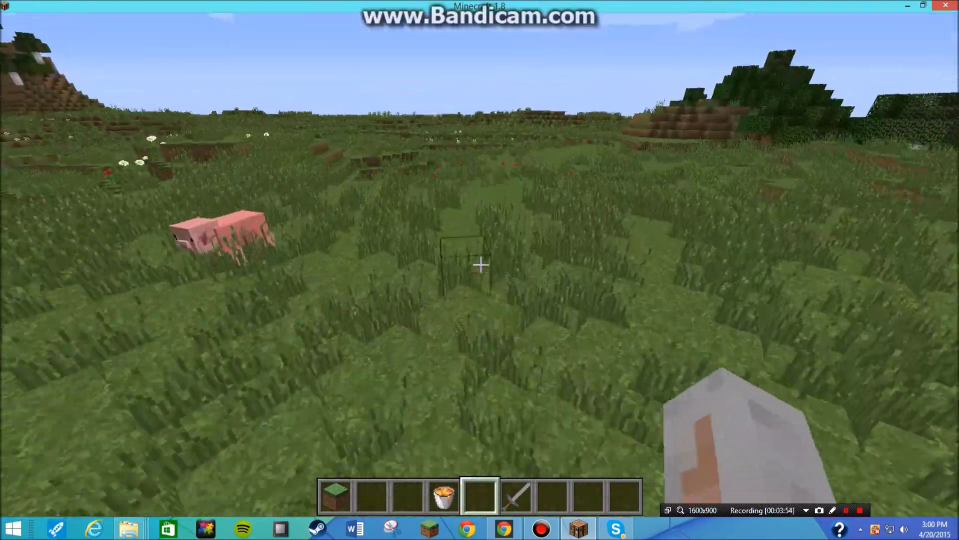
key("w")
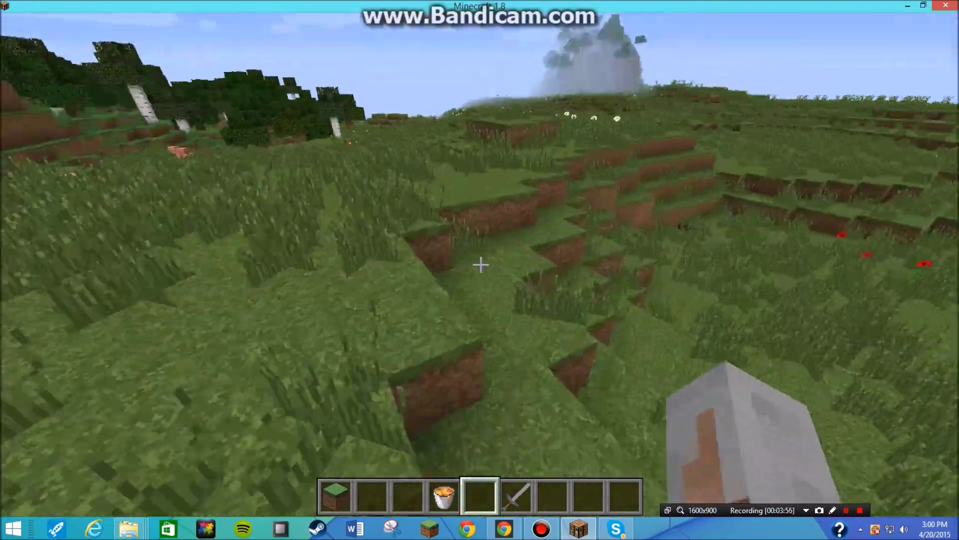
key("w")
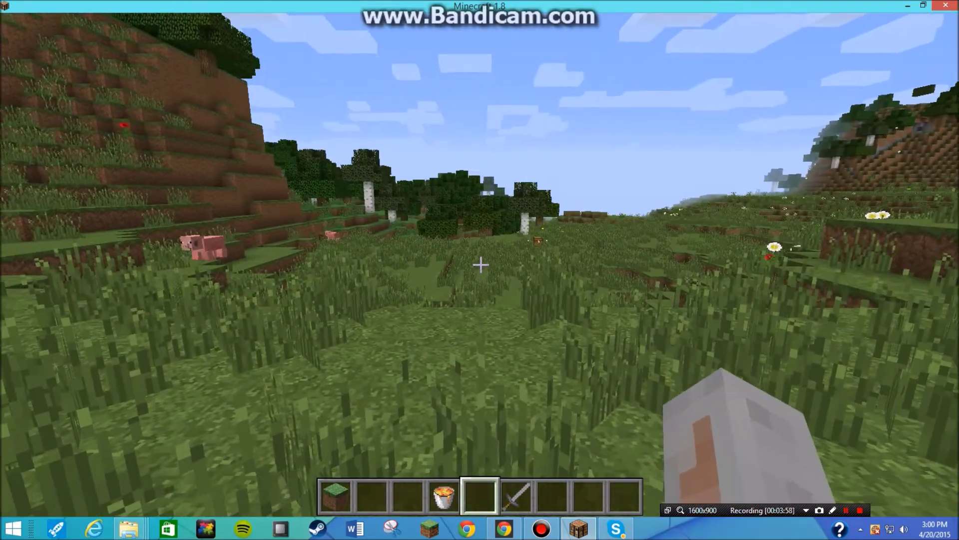
key("F5")
key("F5")
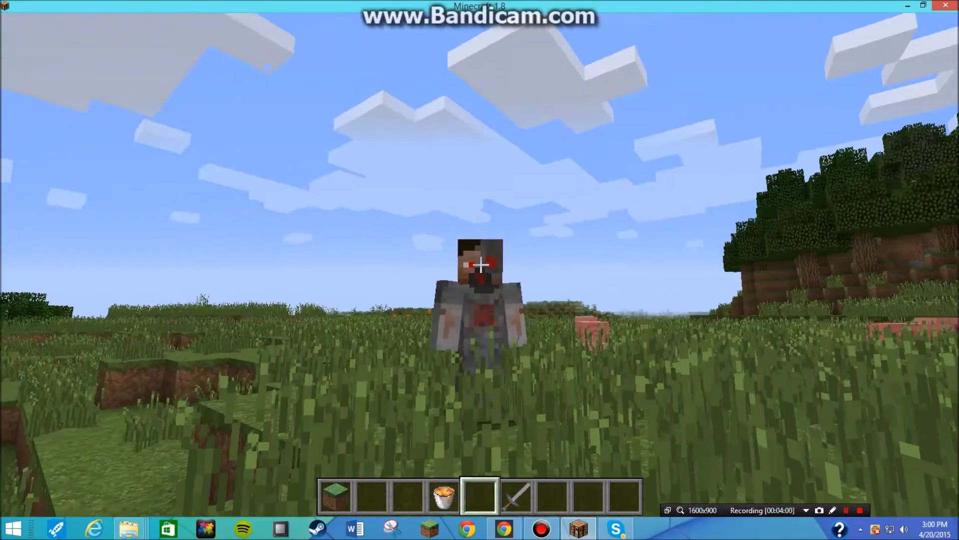